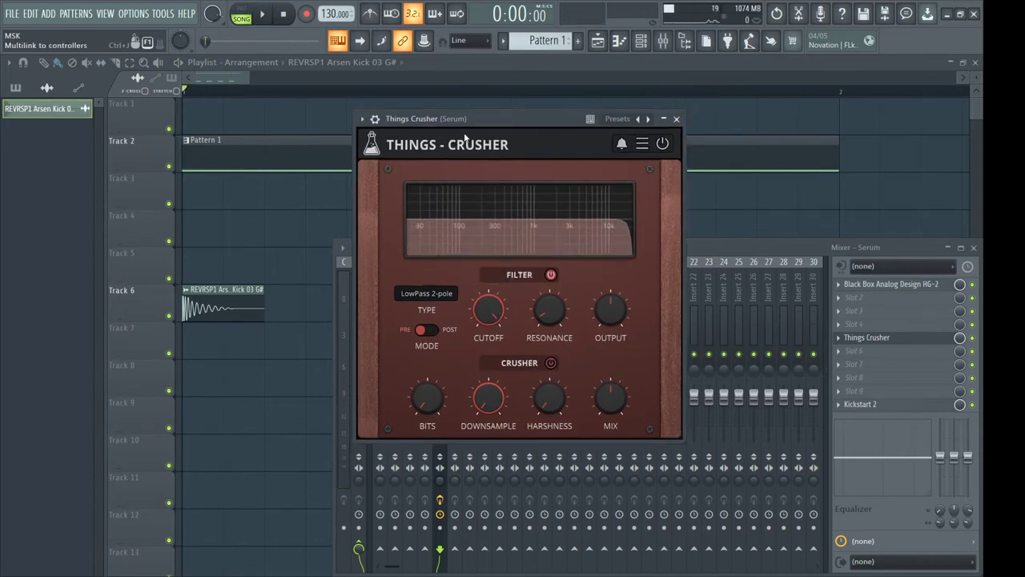
- Automate the Things Crusher filter cutoff with a rising ramp, trim its Track 3 clip to one step and repeat it across the bar
drag(720, 103, 682, 203)
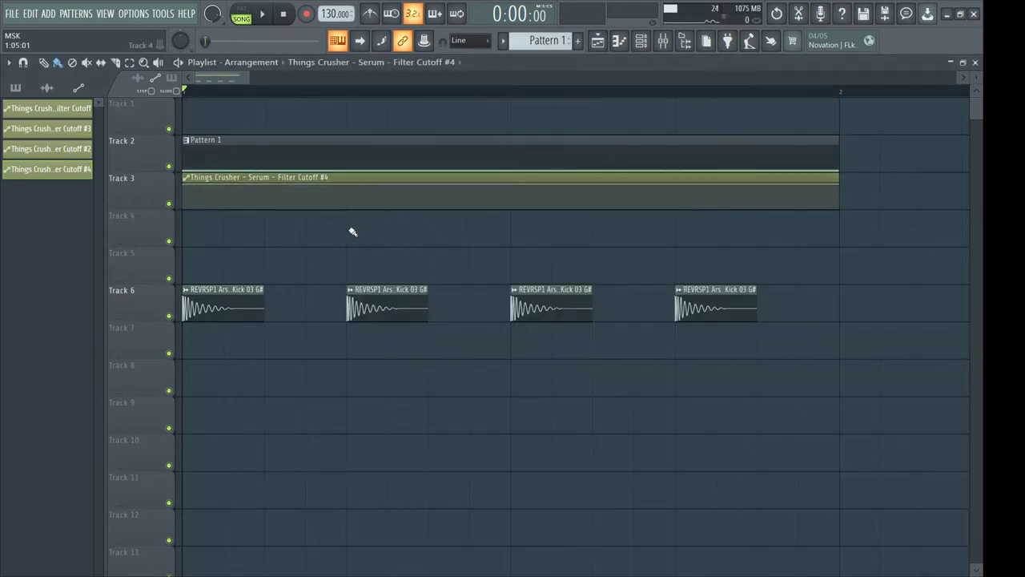
drag(184, 183, 198, 205)
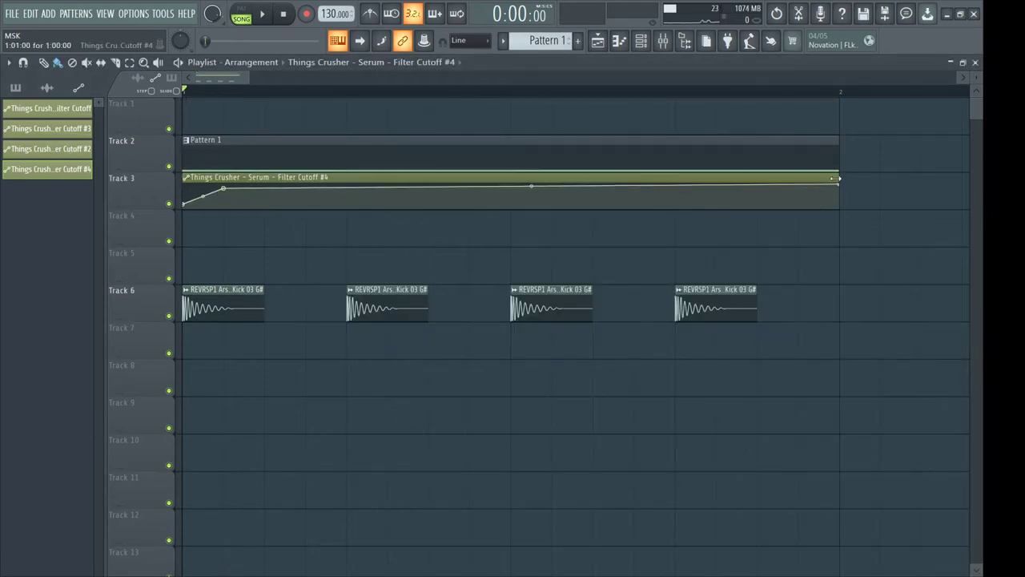
drag(838, 180, 224, 192)
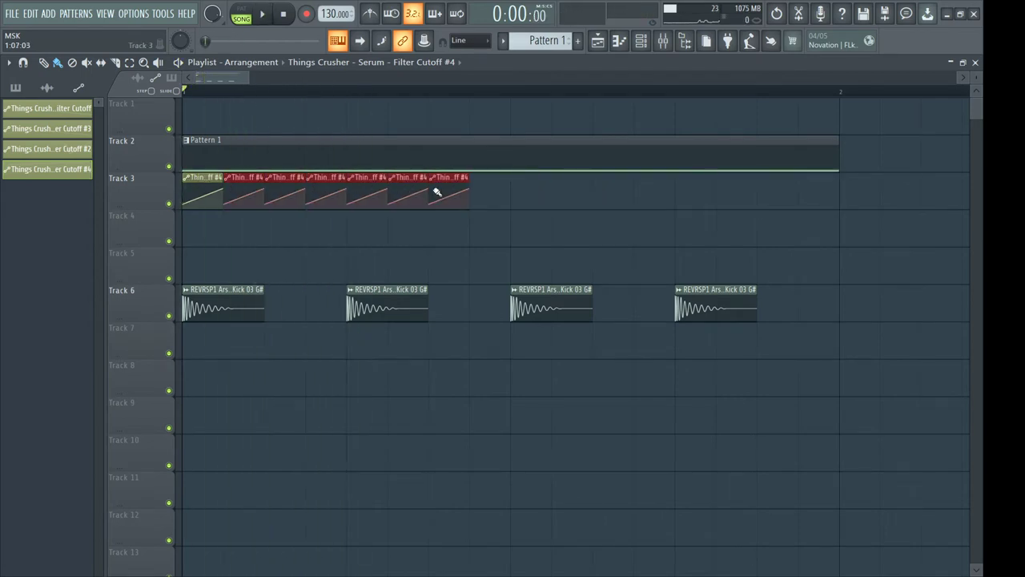
key(space)
drag(437, 192, 873, 187)
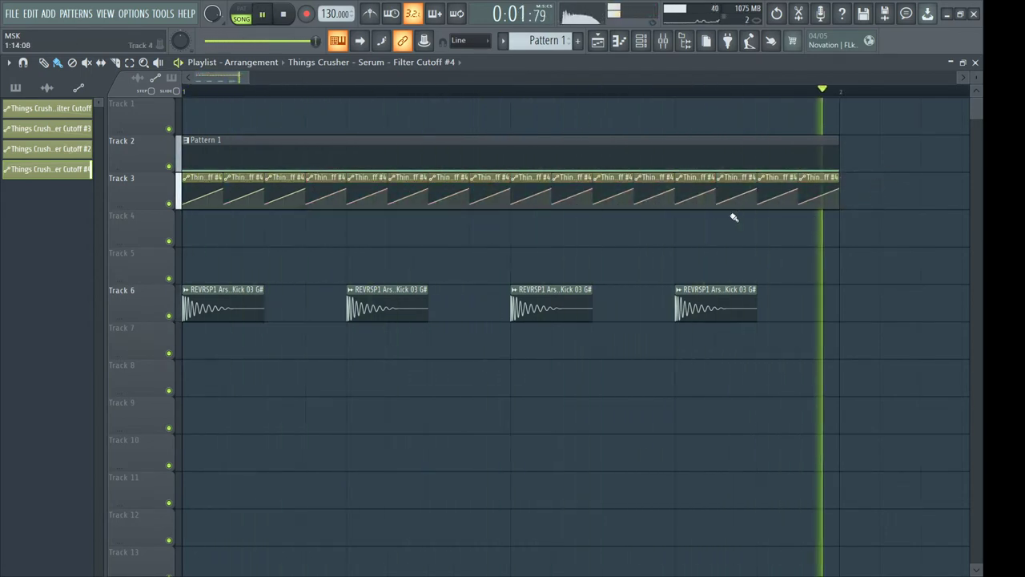
key(space)
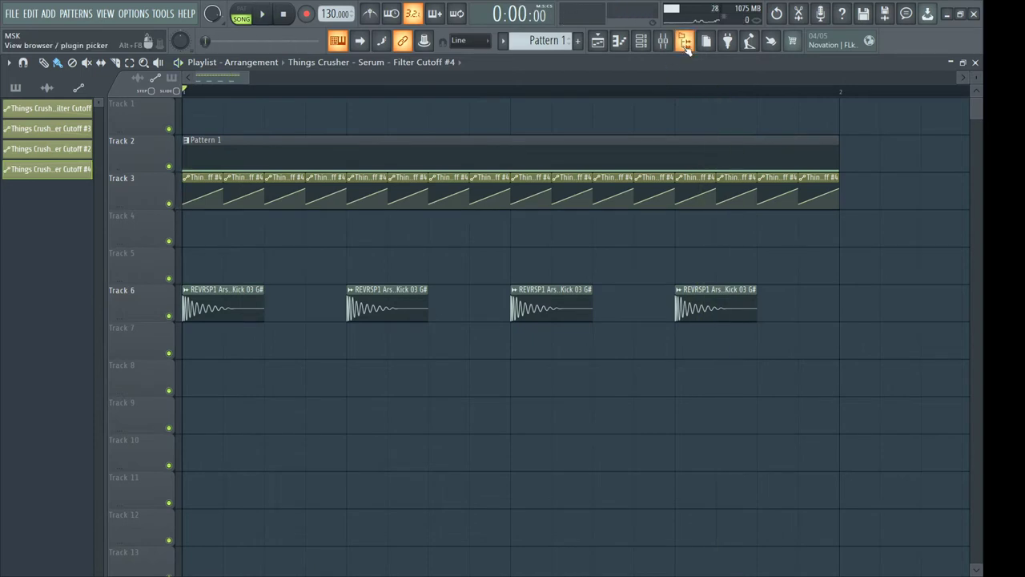
- Reshape the filter cutoff ramps to fall in a straight line from about 71%
click(687, 48)
click(686, 48)
mouse_move(193, 203)
mouse_down()
mouse_move(179, 191)
mouse_move(217, 192)
mouse_move(202, 203)
mouse_move(203, 190)
mouse_move(203, 202)
mouse_up()
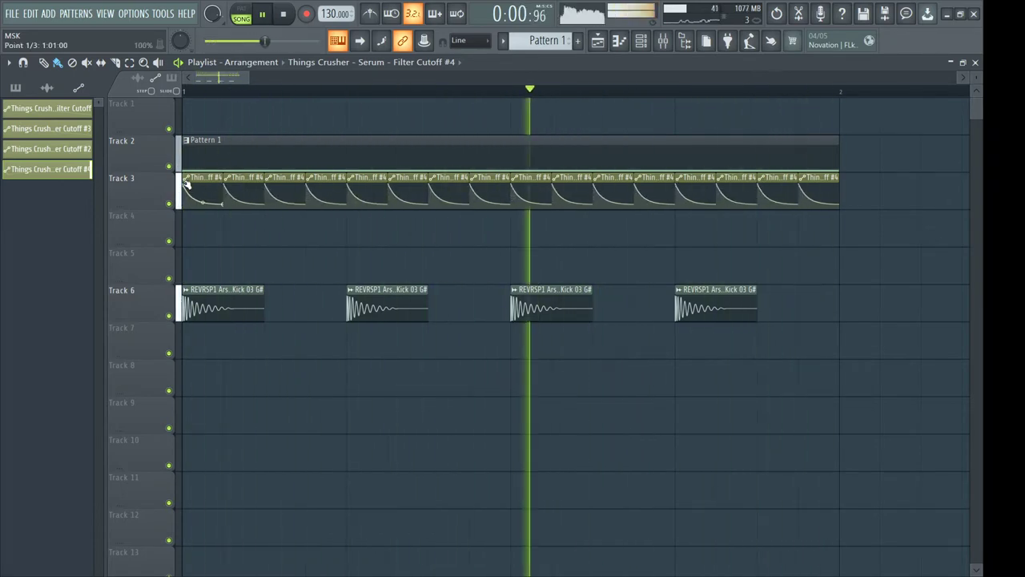
drag(186, 183, 193, 193)
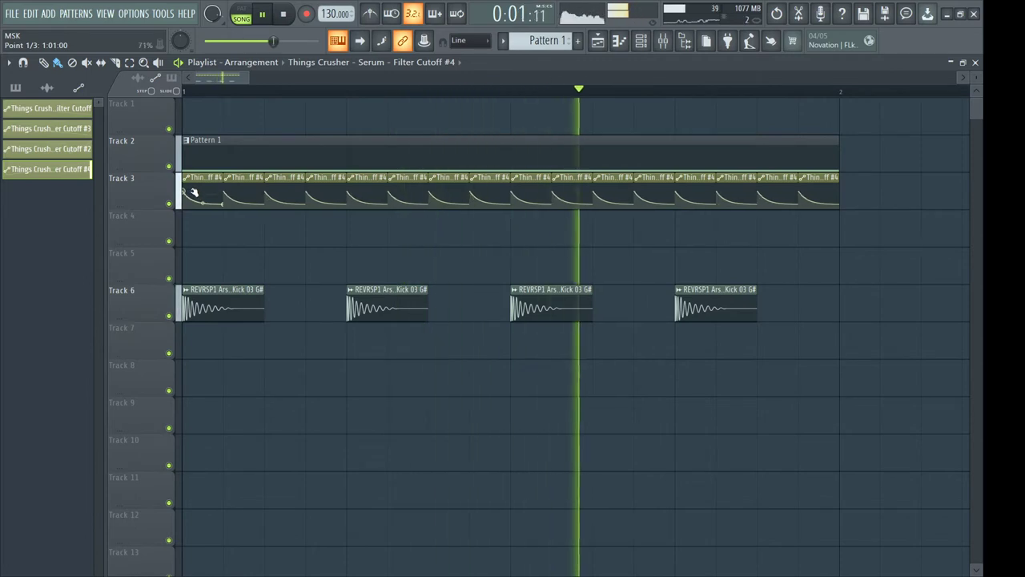
right_click(202, 203)
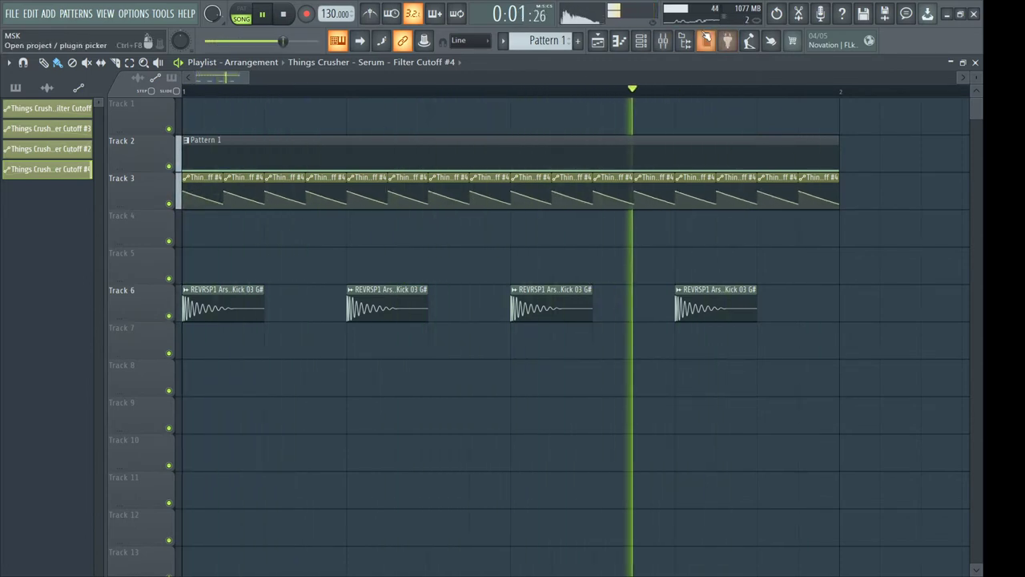
- Open the Things Crusher effect on the Serum mixer channel and raise the filter resonance to 33% during playback
key(space)
click(640, 40)
click(663, 42)
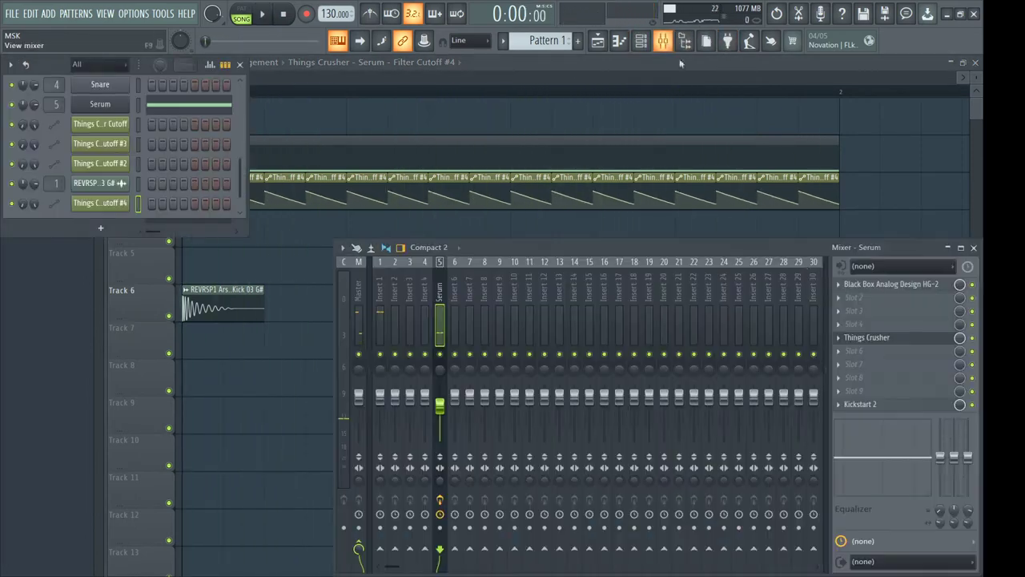
click(878, 338)
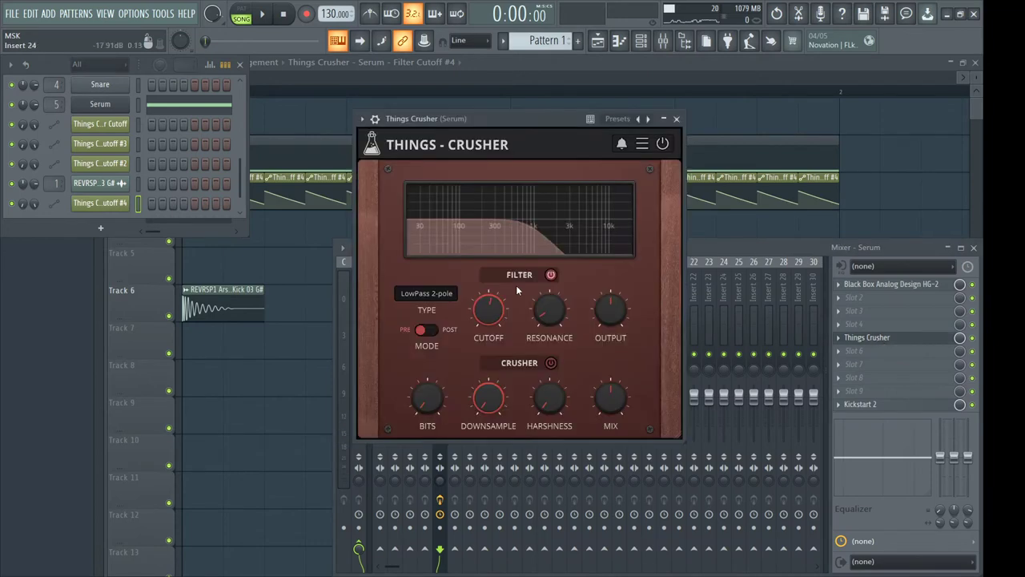
key(space)
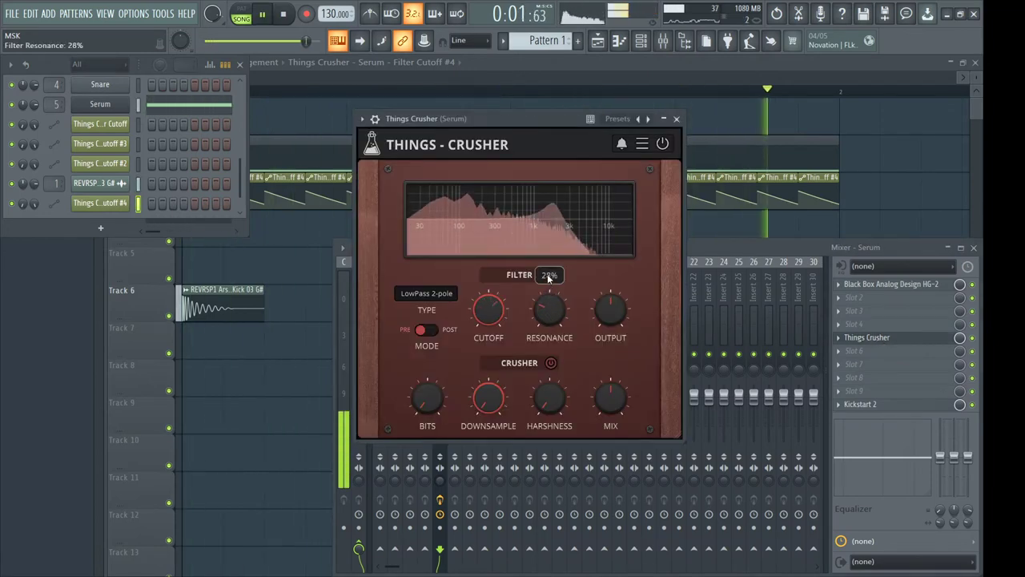
drag(548, 277, 556, 300)
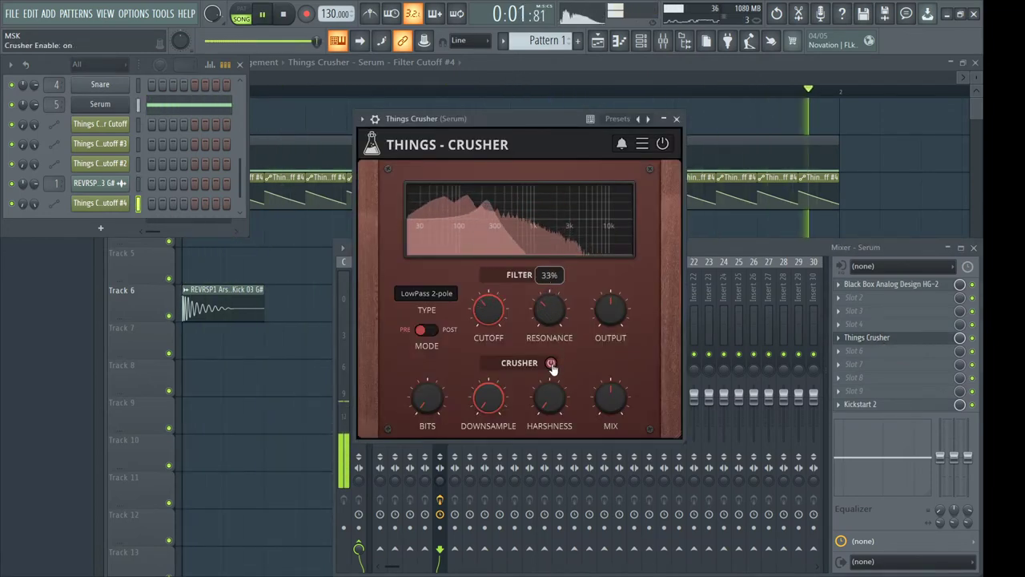
- Enable the Crusher section, set harshness to 29% and downsample to 40x, and switch the filter mode to Post
drag(488, 392, 496, 390)
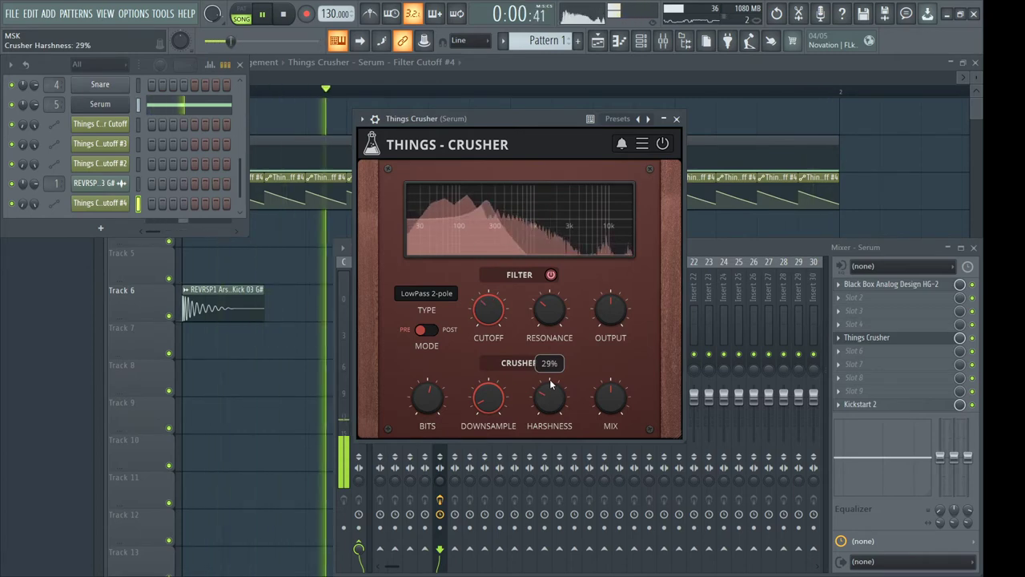
drag(492, 394, 494, 372)
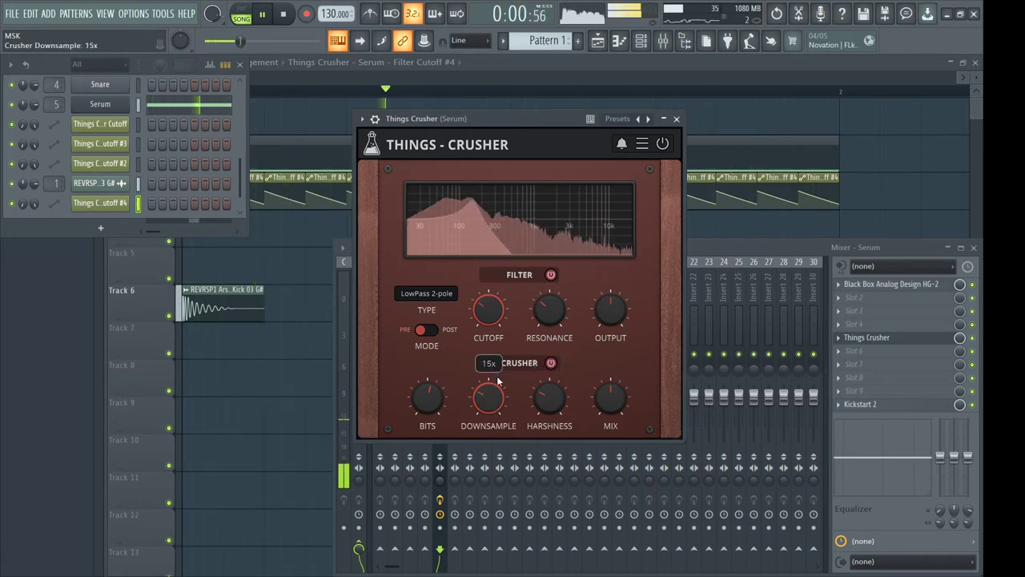
click(435, 331)
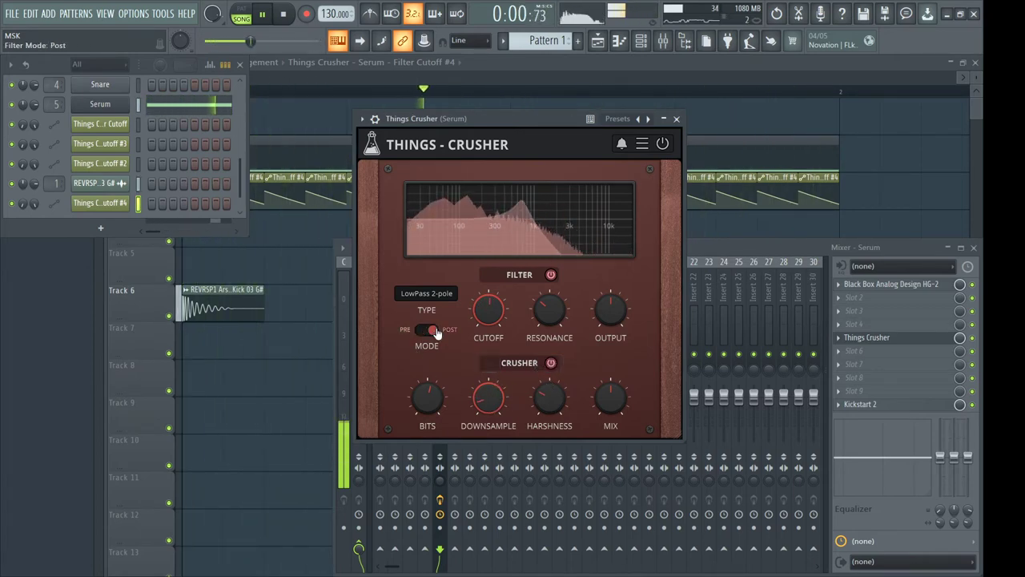
drag(490, 397, 508, 304)
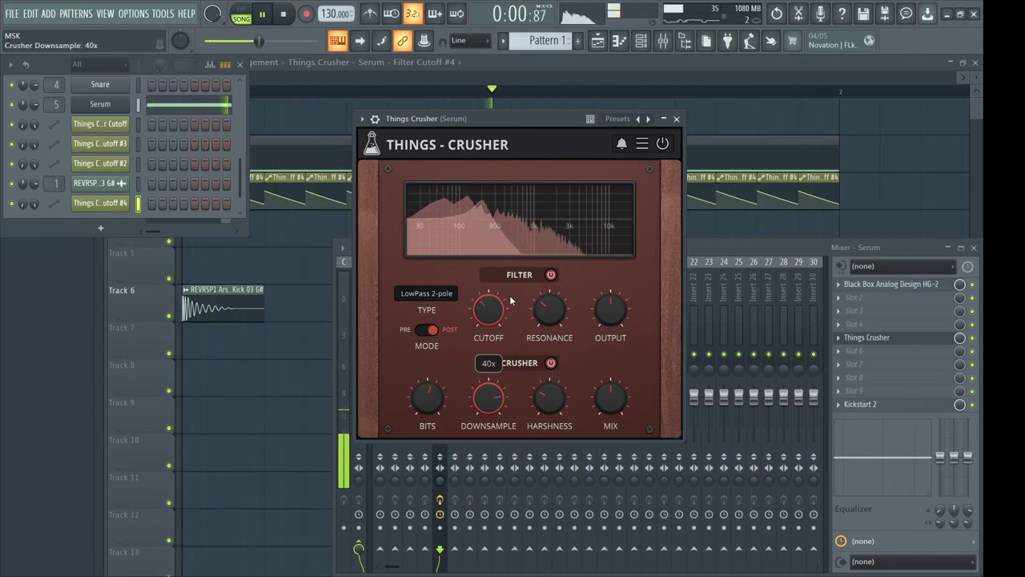
- Turn the crusher's downsample and harshness back down, switch the Crusher section off, and set the filter resonance to 11%
drag(511, 343, 476, 419)
drag(552, 392, 557, 407)
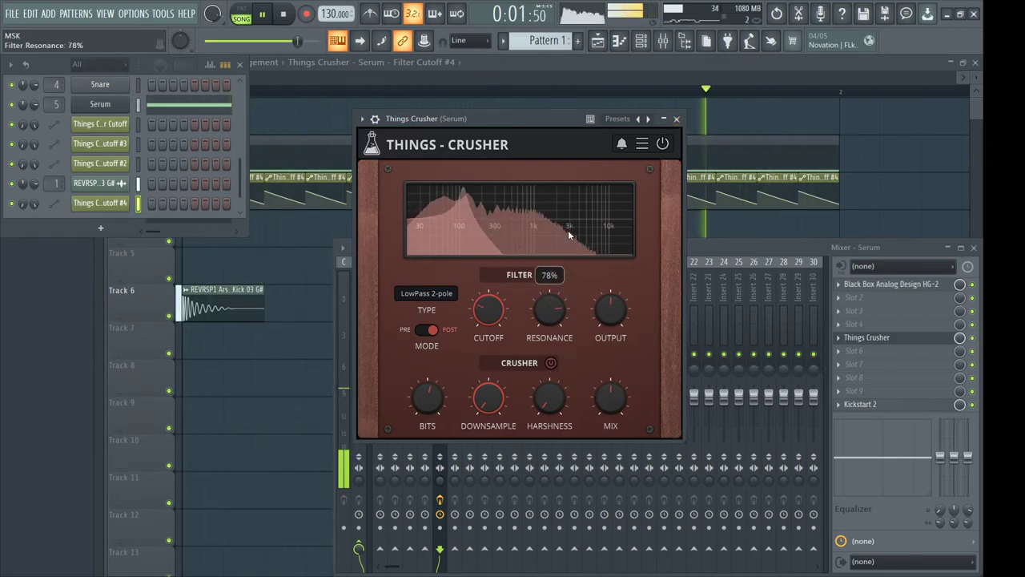
drag(568, 234, 539, 319)
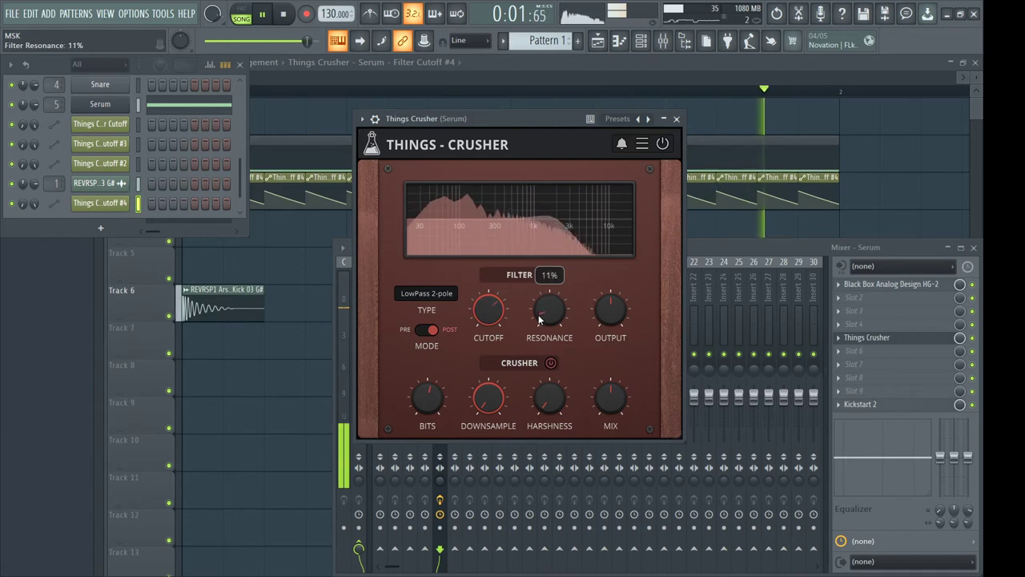
key(F12)
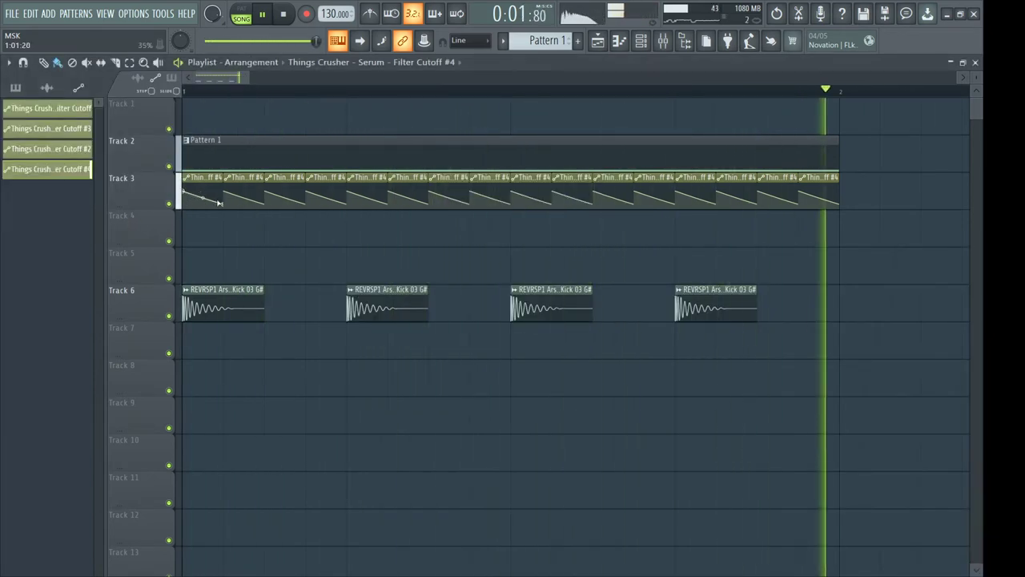
- Invert the cutoff ramps to rise to about 77% and pull the peak back to the clip start for a vertical jump
drag(219, 203, 185, 205)
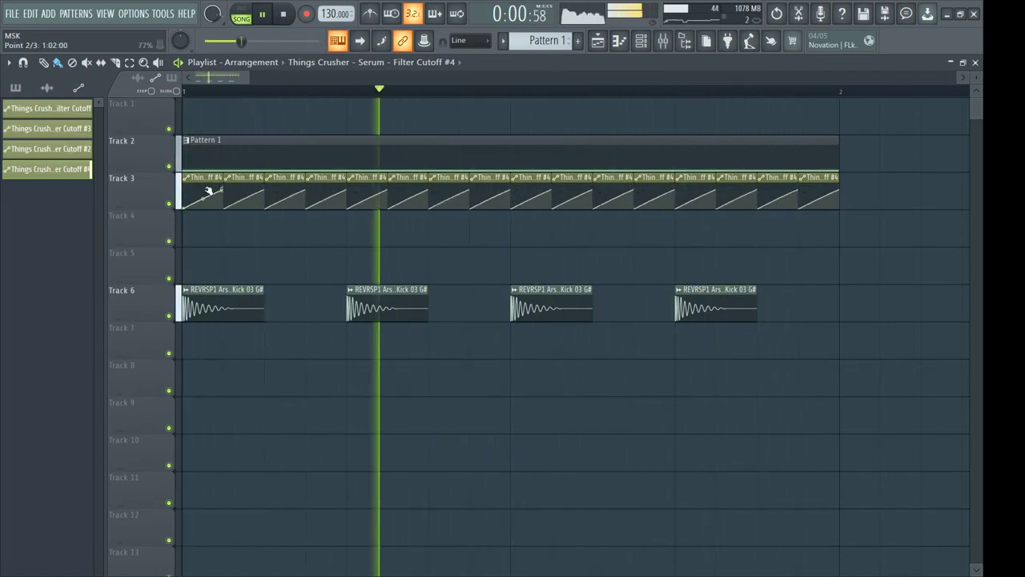
drag(209, 190, 198, 193)
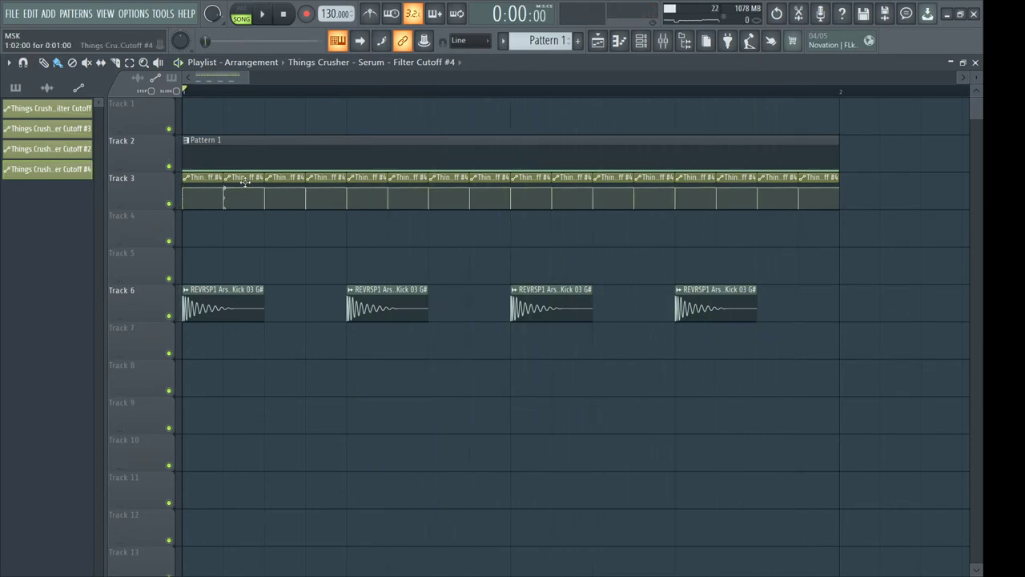
- Enable the LFO for the filter cutoff automation and replace the repeated Track 3 clips with one full-bar clip
double_click(197, 178)
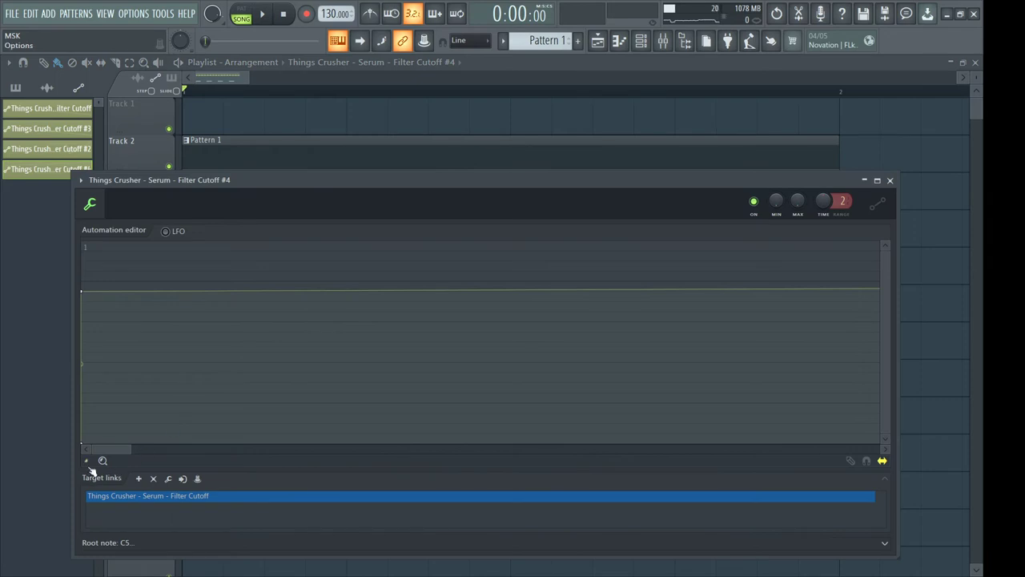
click(166, 232)
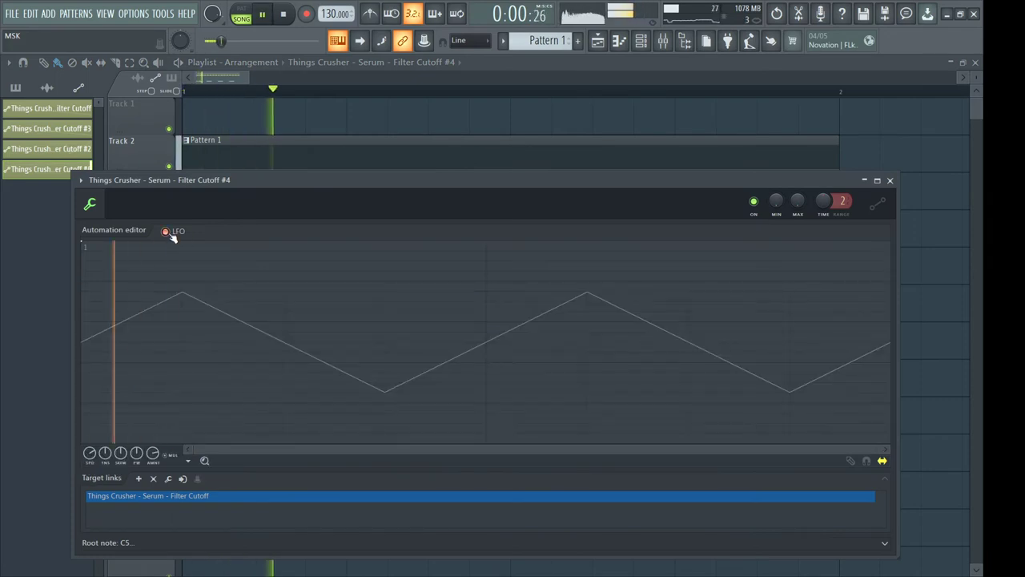
click(446, 107)
drag(861, 227, 806, 172)
key(Delete)
key(space)
double_click(809, 175)
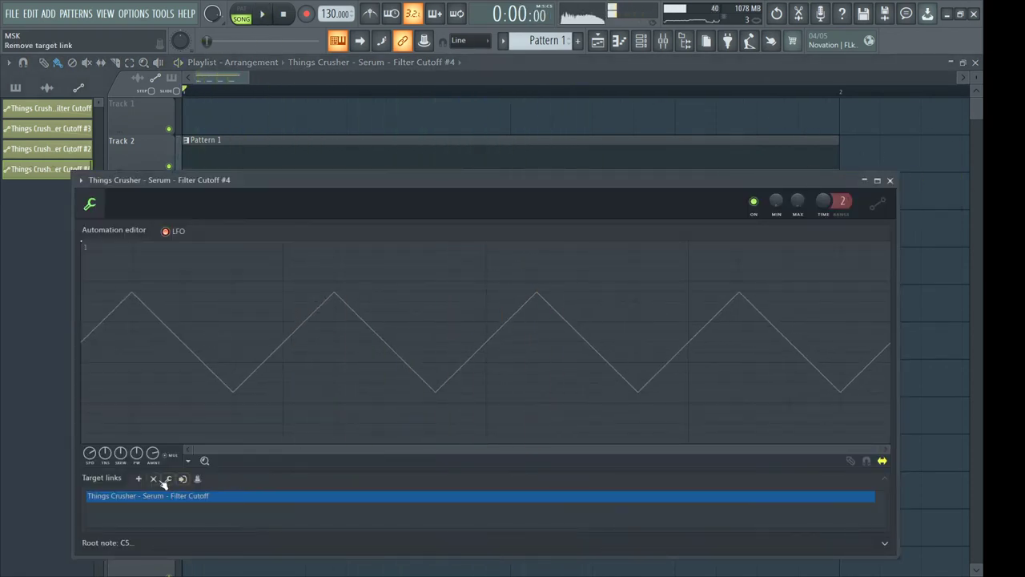
- Try shaping the cutoff LFO with its amount, pulse width, skew and tension, raise its speed to 80%, and switch the LFO off
drag(155, 458, 137, 496)
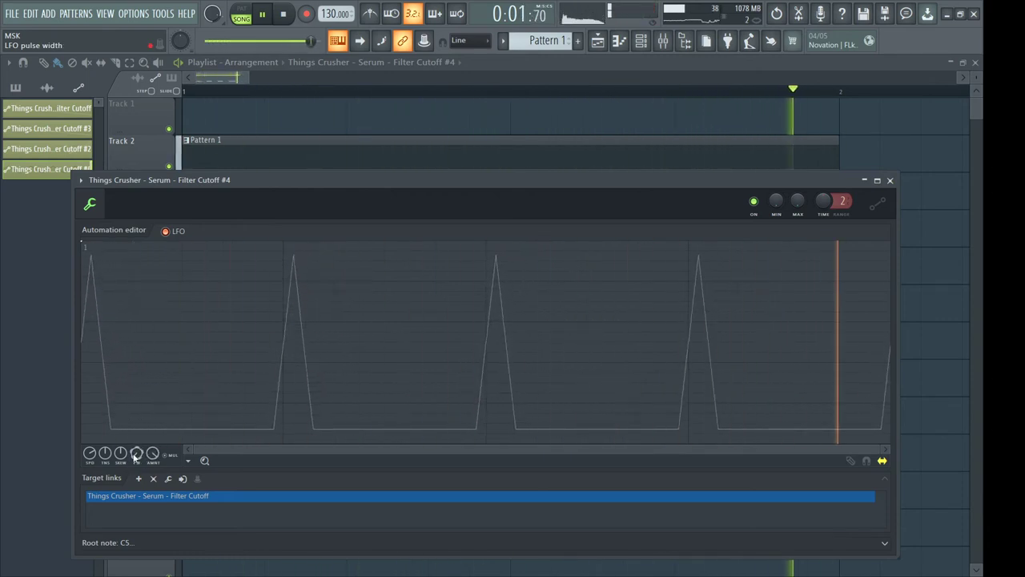
mouse_move(119, 454)
mouse_down()
mouse_move(119, 418)
mouse_move(119, 458)
mouse_up()
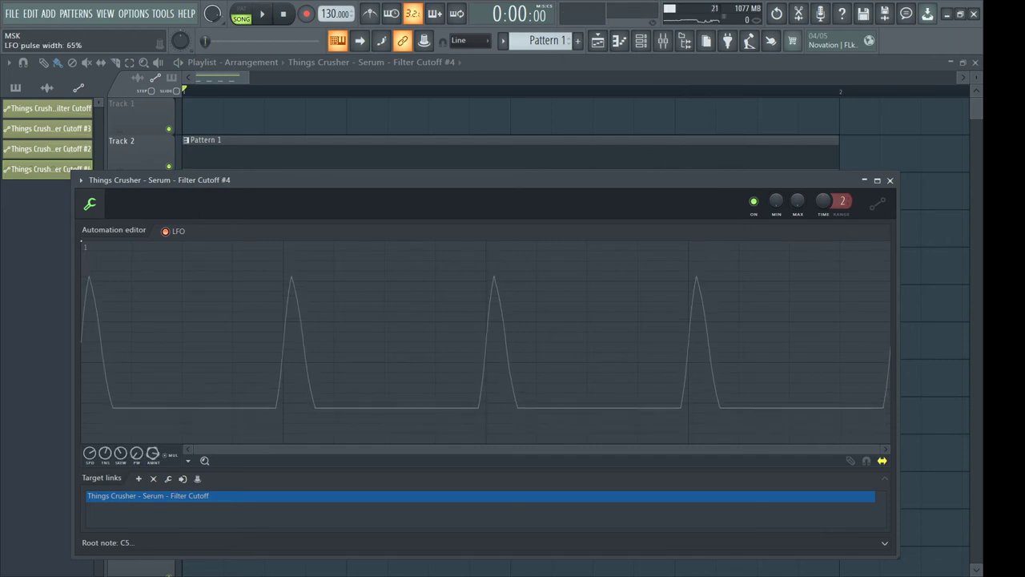
drag(136, 459, 136, 420)
mouse_move(90, 459)
mouse_down()
mouse_move(91, 429)
mouse_move(90, 442)
mouse_up()
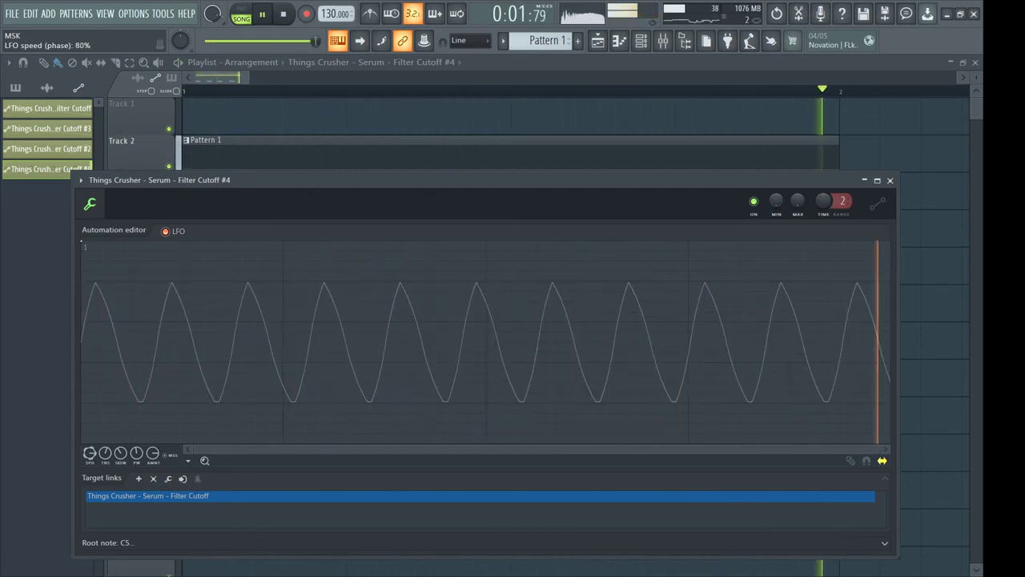
click(166, 231)
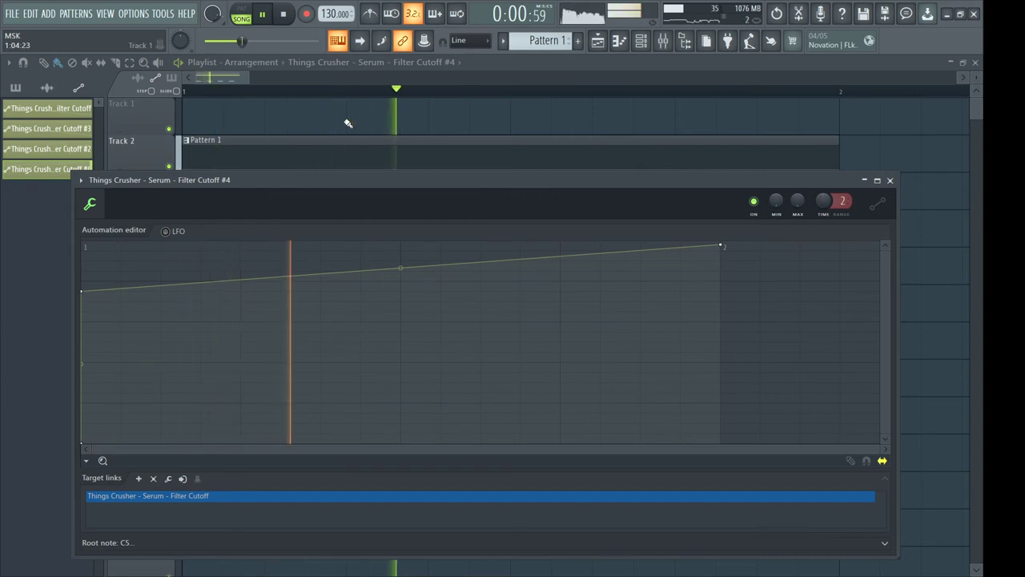
- Add alternating low and high points at each of the first four steps of the Track 3 filter cutoff clip
right_click(348, 122)
key(space)
key(space)
right_click(265, 193)
key(space)
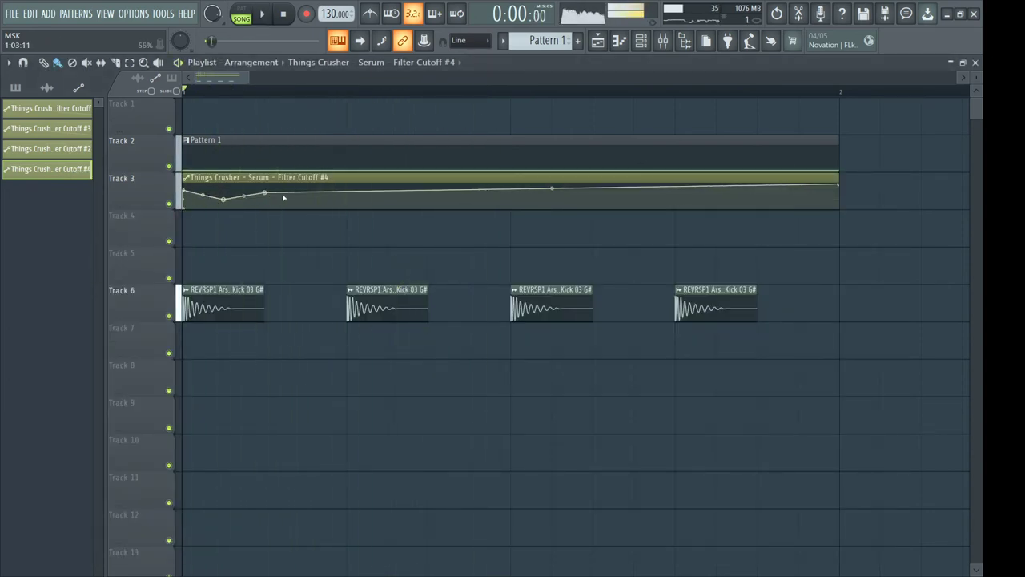
right_click(305, 200)
key(space)
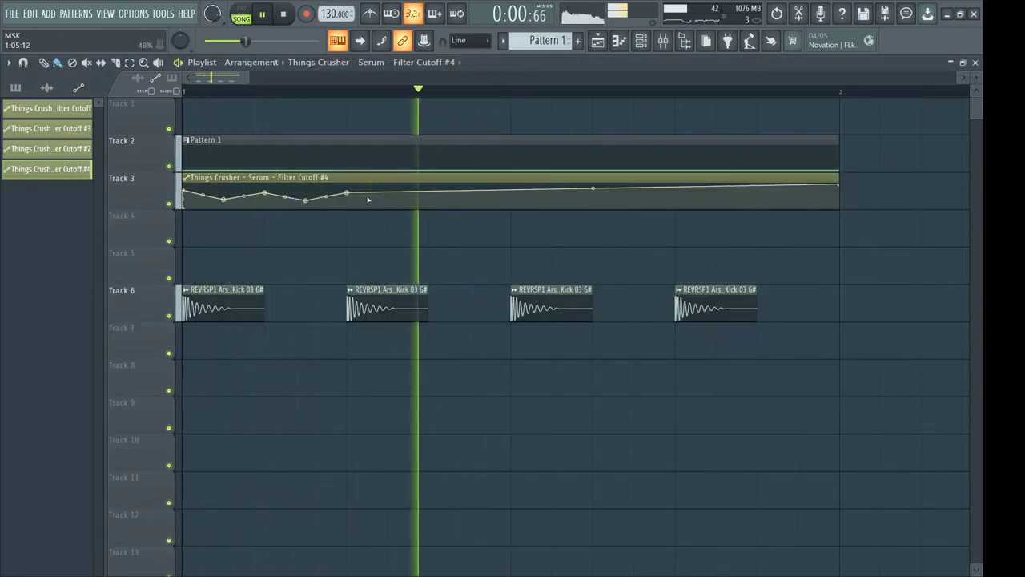
key(space)
- Trim the zigzag filter cutoff clip to one beat, repeat it across the rest of the bar, and play it back
drag(838, 189, 337, 203)
right_click(331, 221)
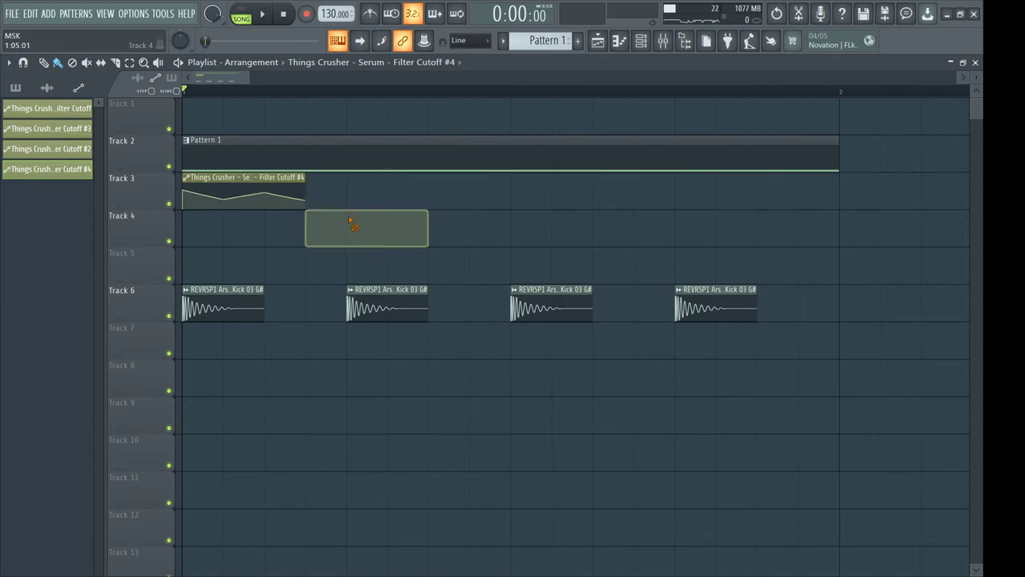
drag(392, 194, 701, 177)
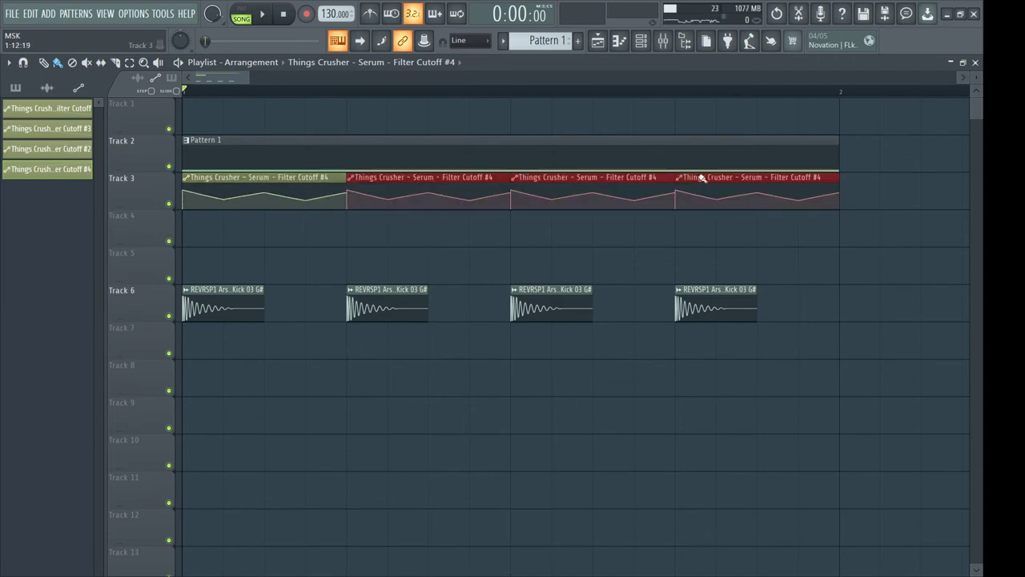
key(space)
- Reopen Things Crusher from the mixer, set the filter resonance to 44% and change the filter type to LowPass 4-pole
click(669, 44)
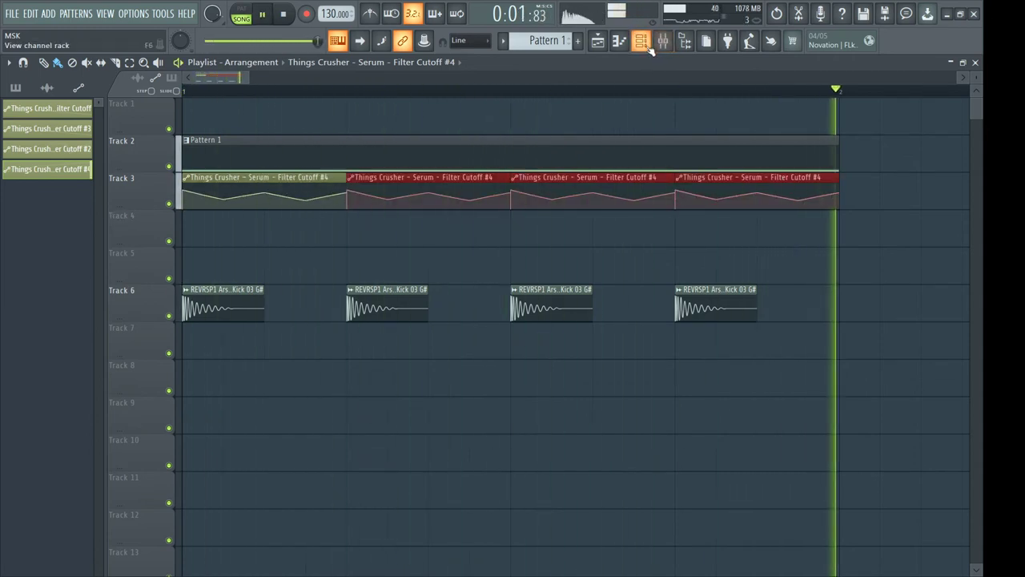
click(879, 342)
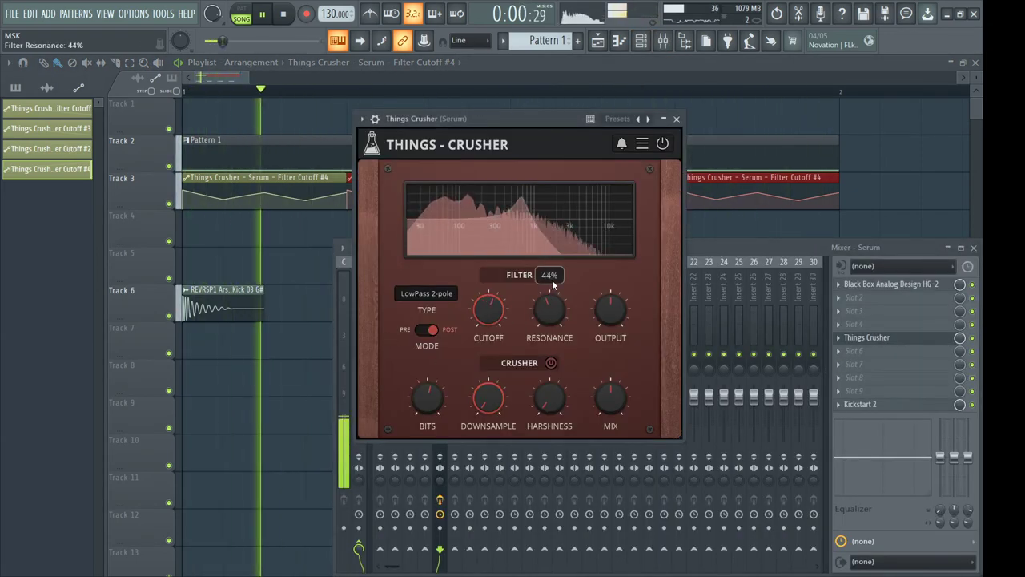
click(429, 301)
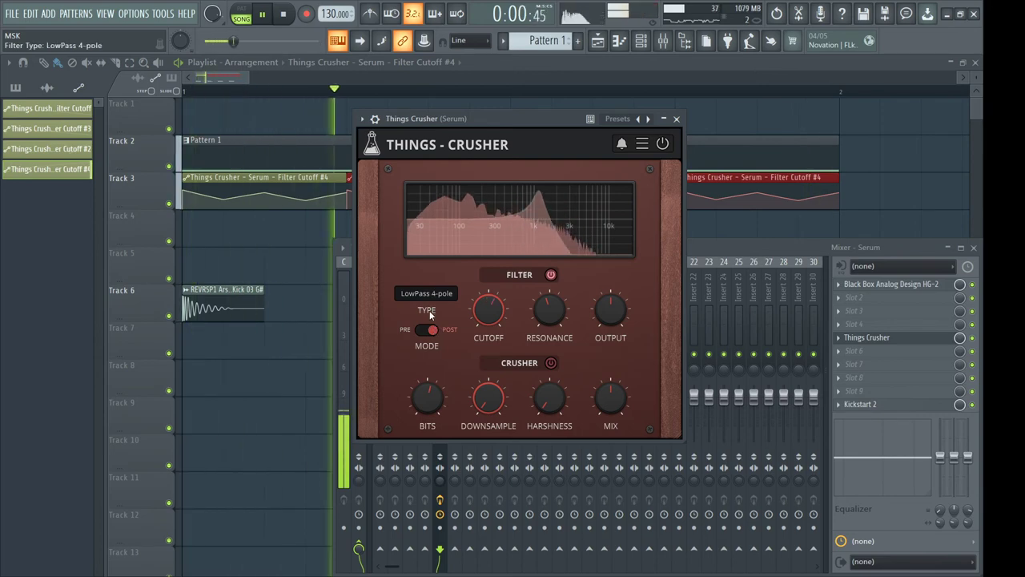
- Audition the BandPass 2-pole filter and HighPass 4-pole at a 60 Hz cutoff, settle on LowPass 2-pole, and close the plugin and mixer
click(435, 296)
click(436, 297)
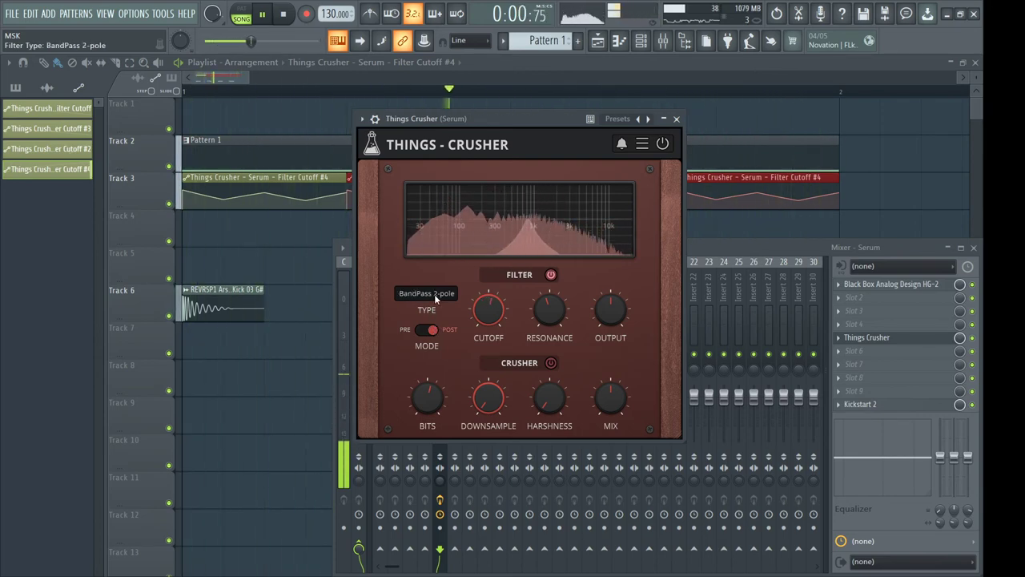
drag(488, 309, 482, 343)
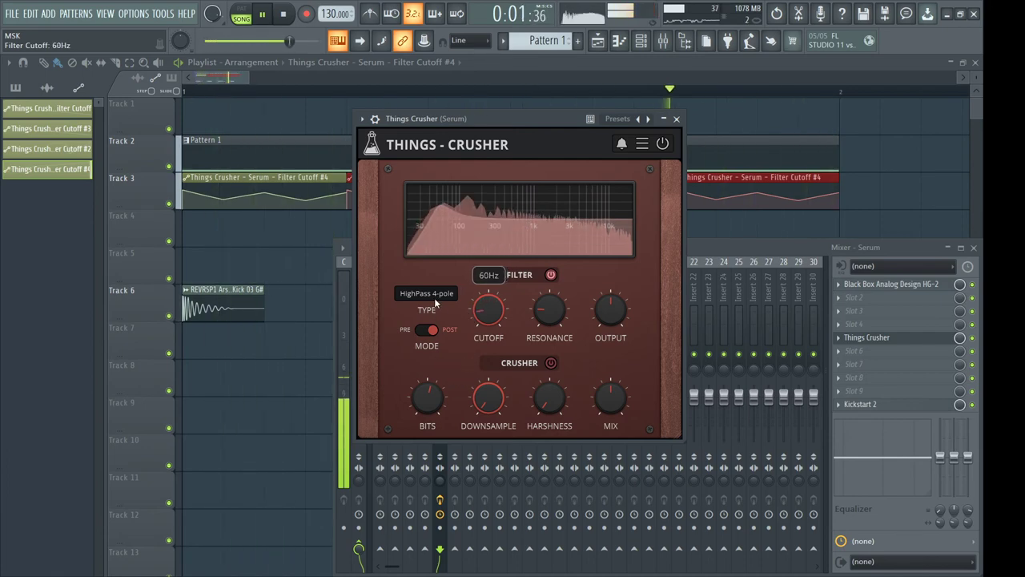
scroll(434, 300, up, 3)
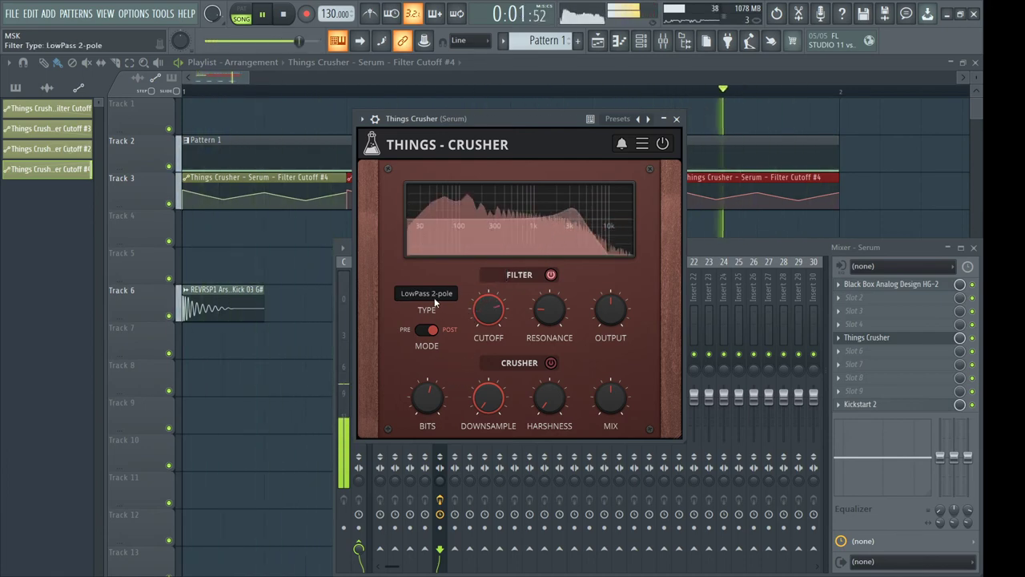
drag(528, 118, 537, 127)
key(space)
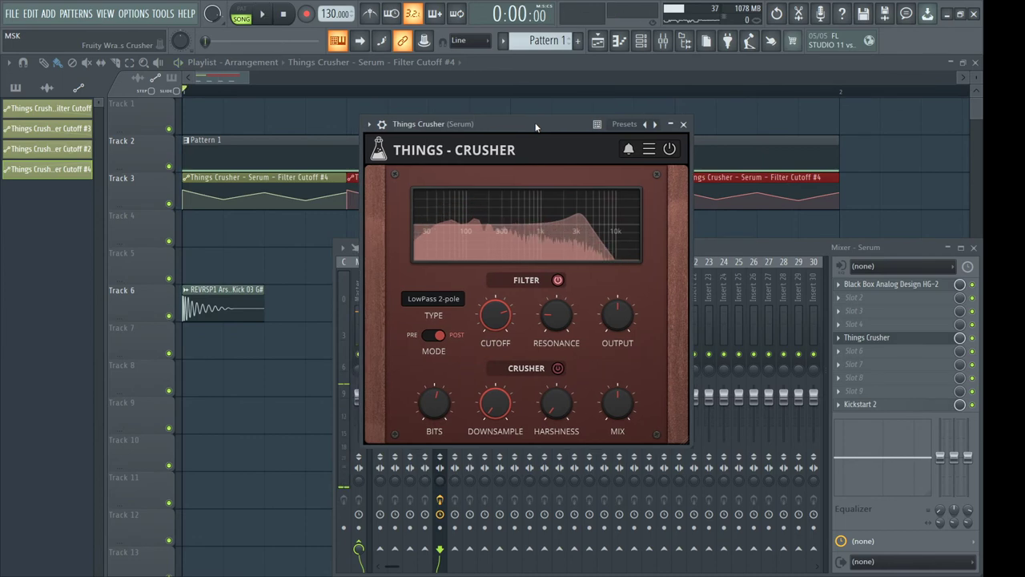
key(F12)
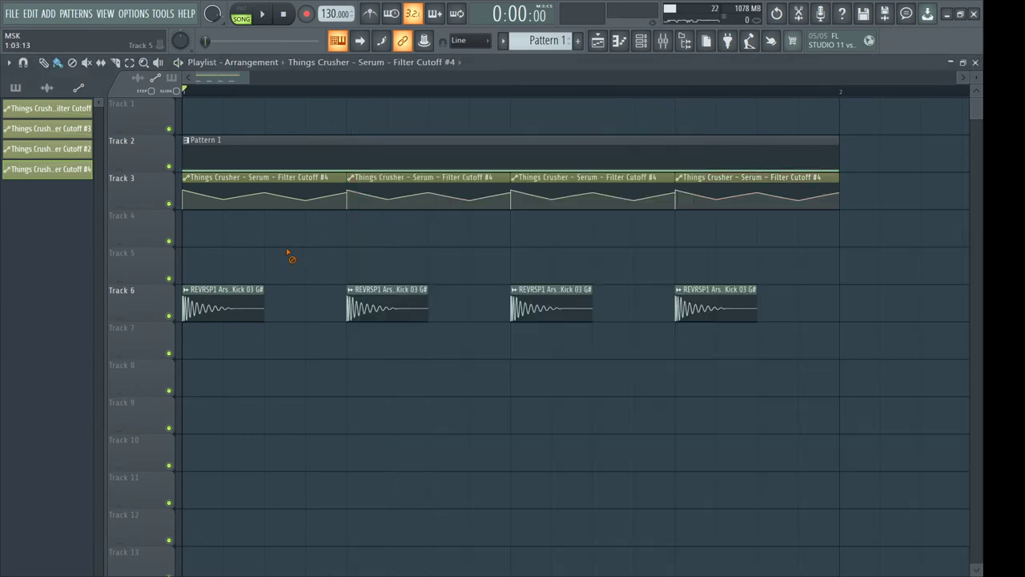
- Try replacing the Track 3 clips with the original falling Filter Cutoff clip, repeated every half beat across the bar, and play it back
click(149, 187)
key(Delete)
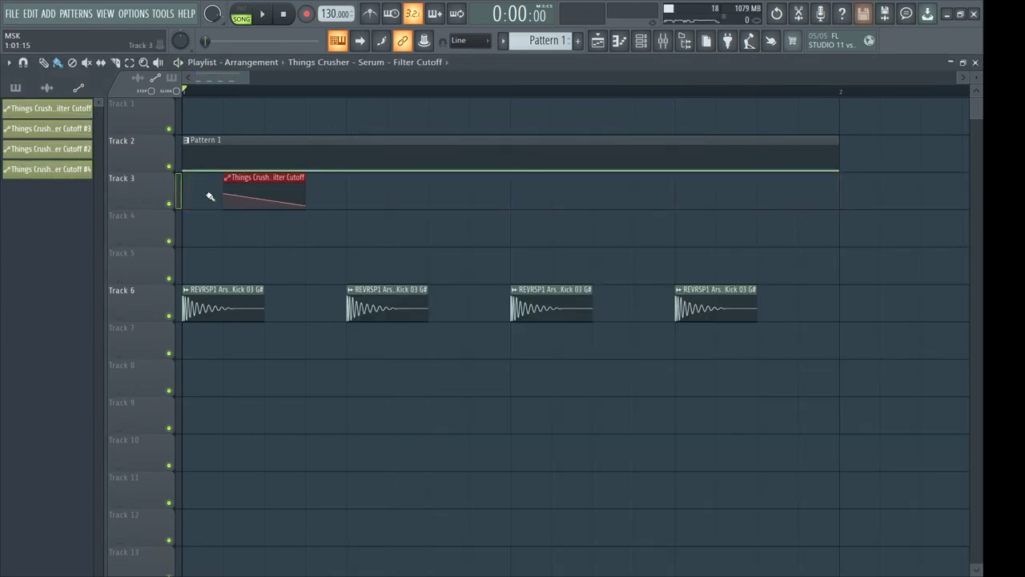
key(space)
mouse_move(252, 189)
mouse_down()
mouse_move(217, 190)
mouse_move(803, 202)
mouse_up()
key(space)
key(space)
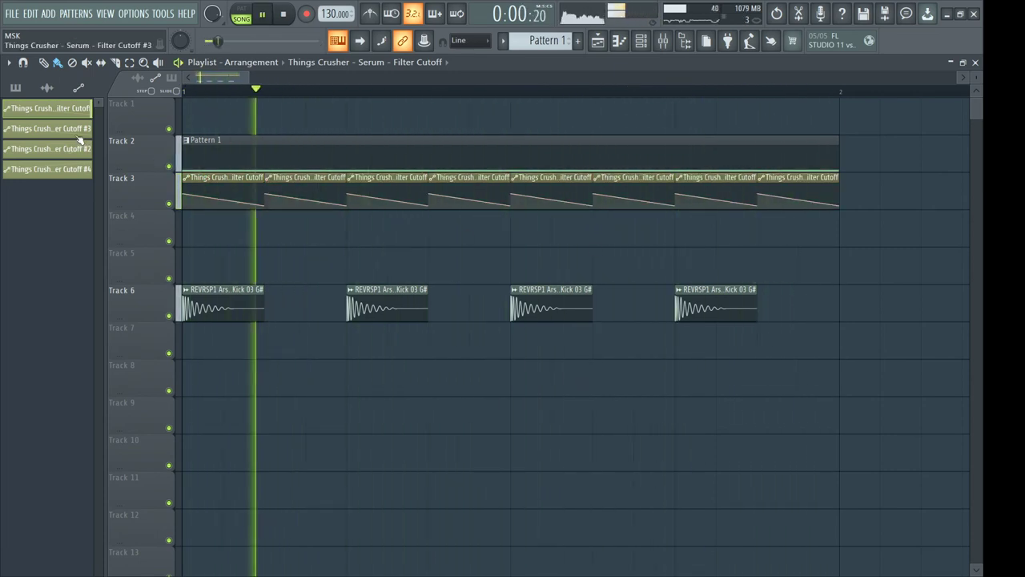
- Try swapping the Track 3 clips for the Filter Cutoff #3 clip, repeated every half beat across the bar
click(154, 199)
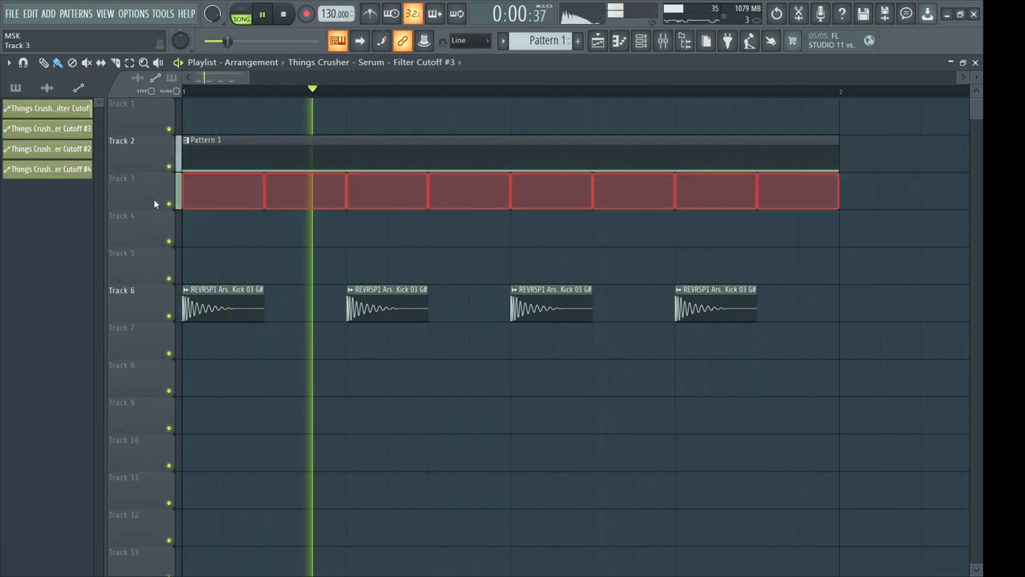
key(Delete)
drag(192, 196, 796, 201)
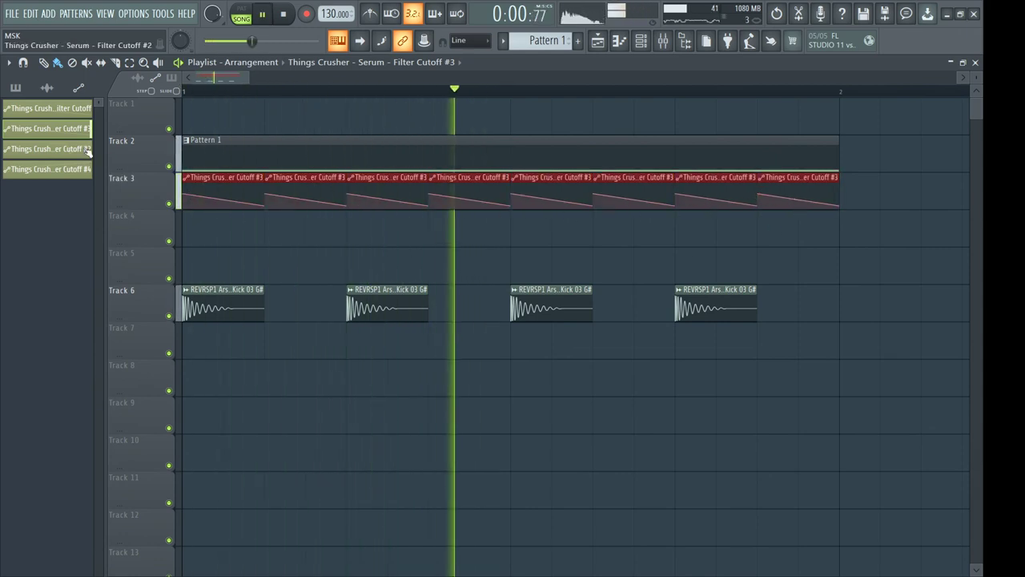
key(space)
- Fill the bar on Track 4 with four Filter Cutoff #2 clips, clear Track 3, and play the result
drag(192, 226, 491, 241)
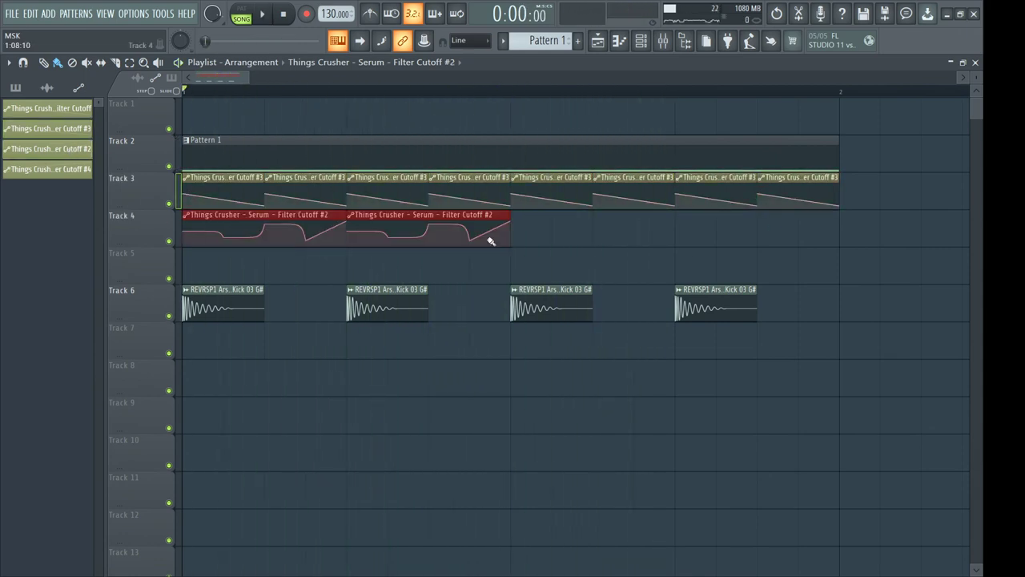
click(153, 183)
key(Delete)
click(684, 230)
key(space)
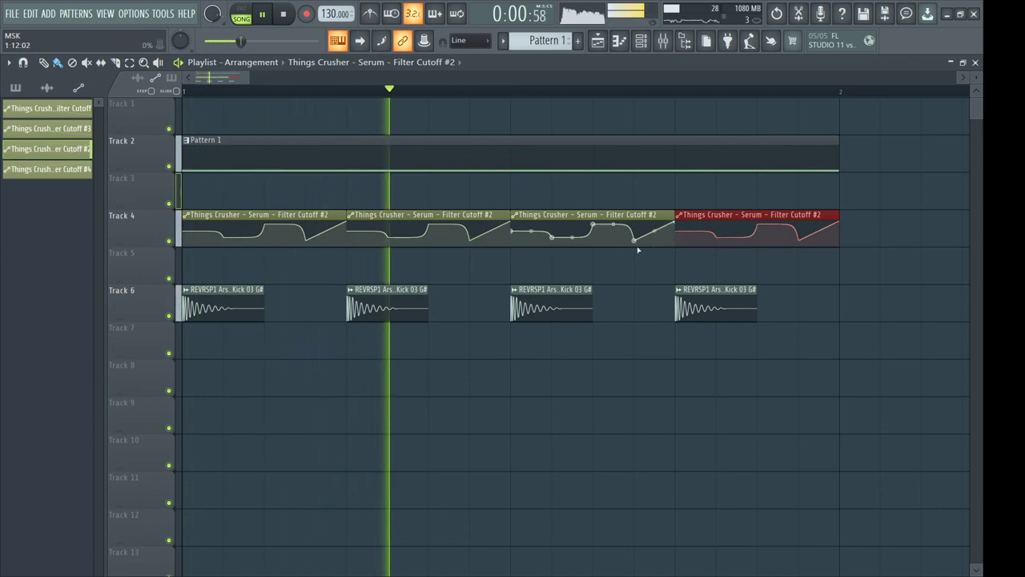
key(space)
- Replace the last three Track 4 clips with a one-step slice of the curve's final rise, repeated to the end of the bar
right_click(416, 231)
right_click(589, 229)
right_click(711, 228)
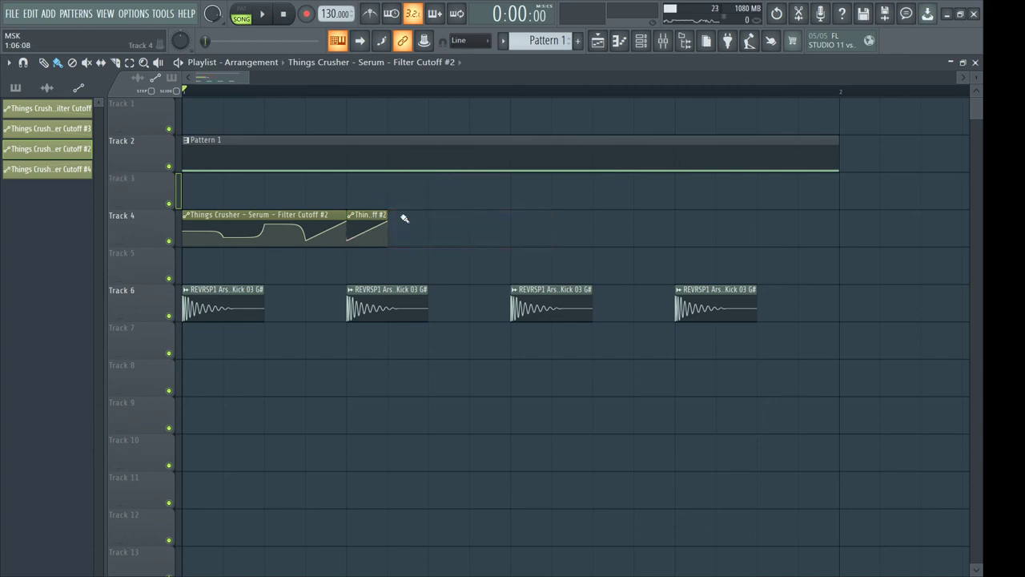
key(space)
drag(410, 220, 807, 239)
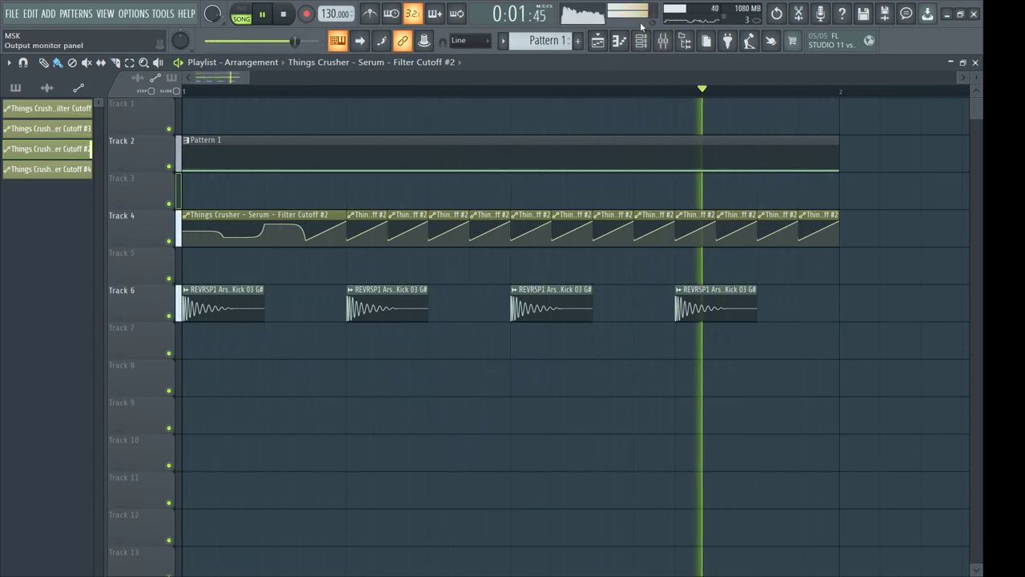
- Open the mixer, play back the Serum sound with the Track 4 cutoff automation, and open Things Crusher
click(661, 40)
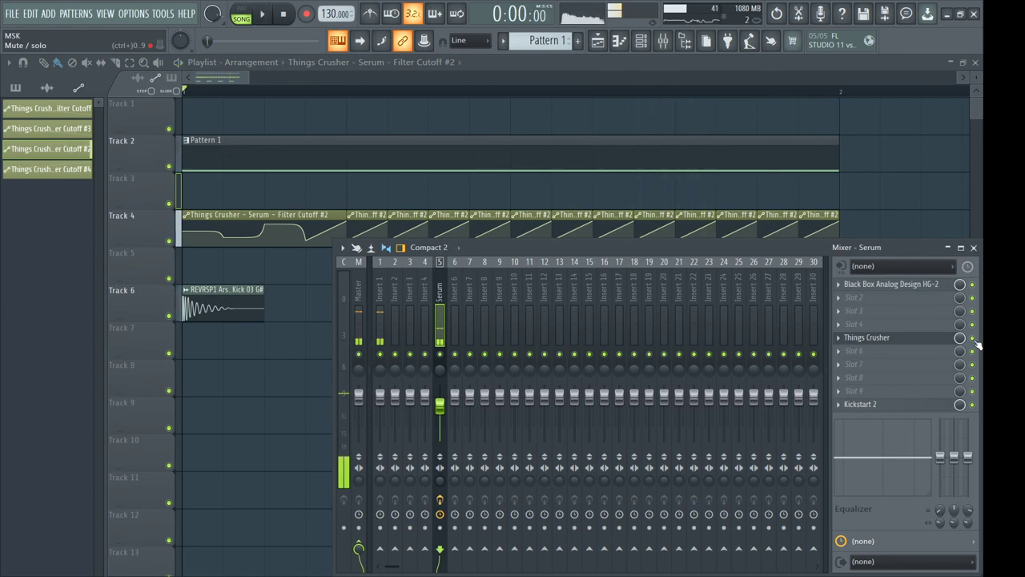
key(space)
key(space)
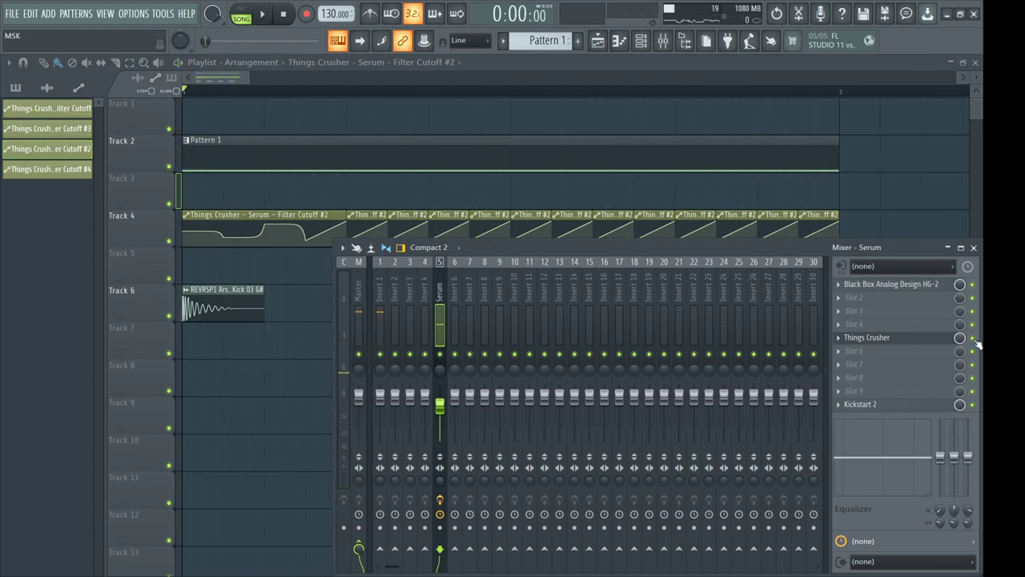
key(space)
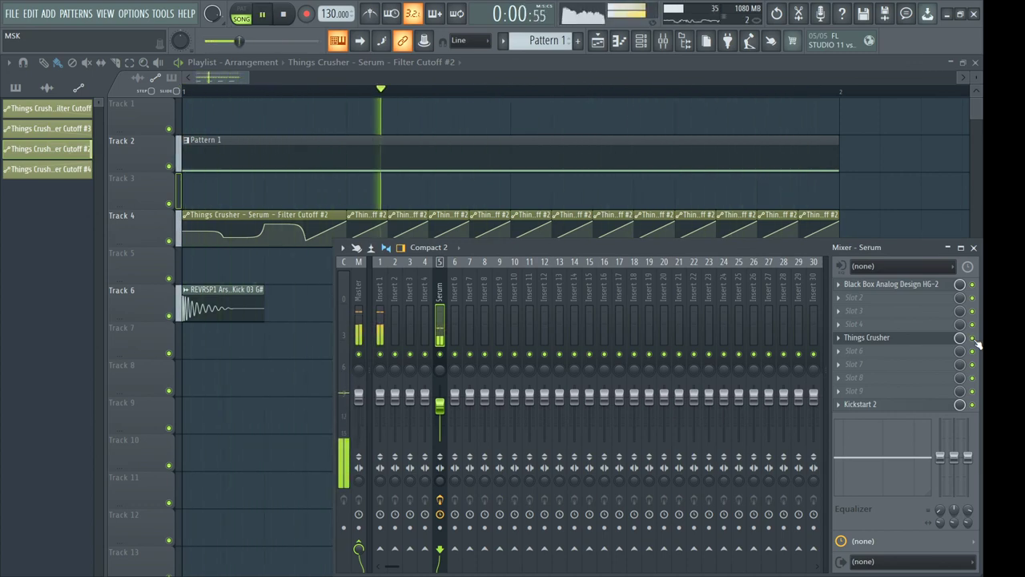
click(889, 338)
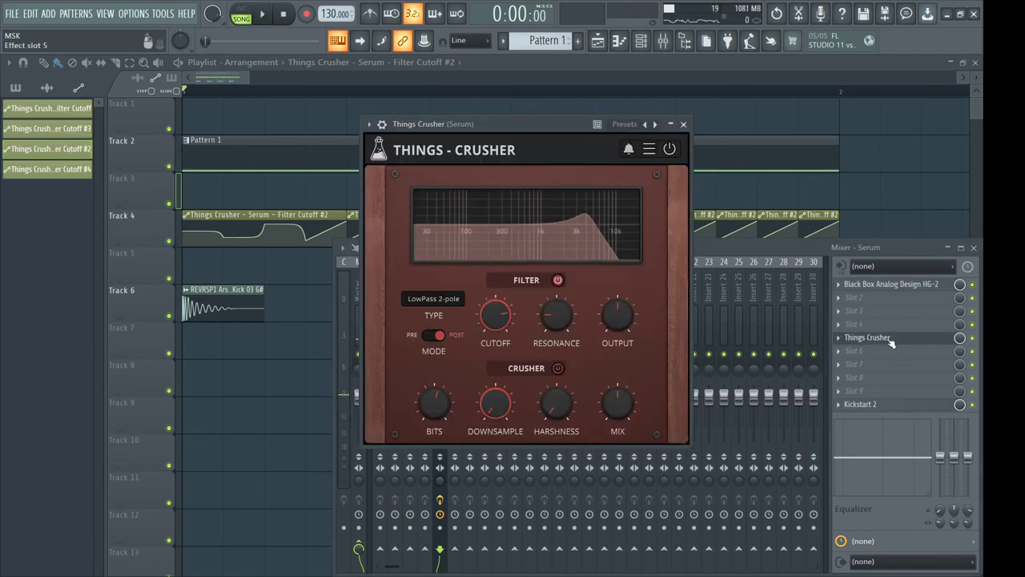